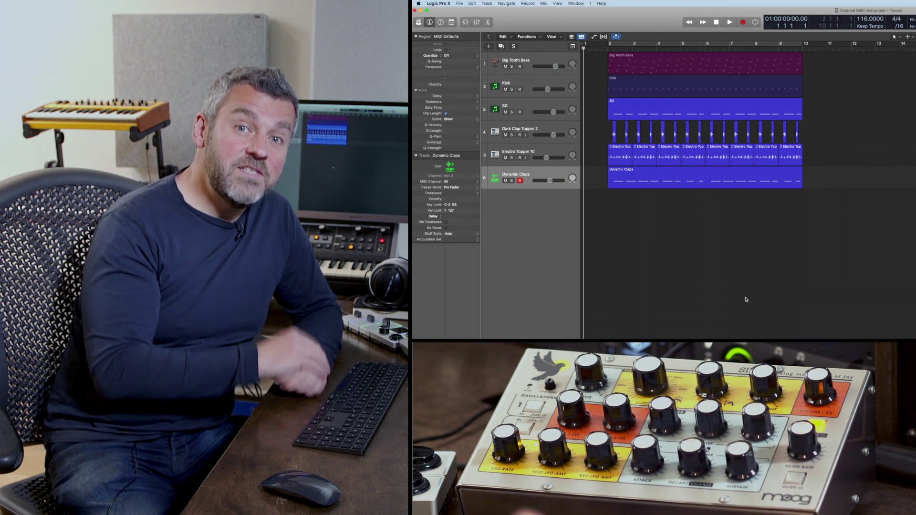
- Select Big Tooth Bass and set up a new External MIDI track using the External Instrument plug-in
click(528, 65)
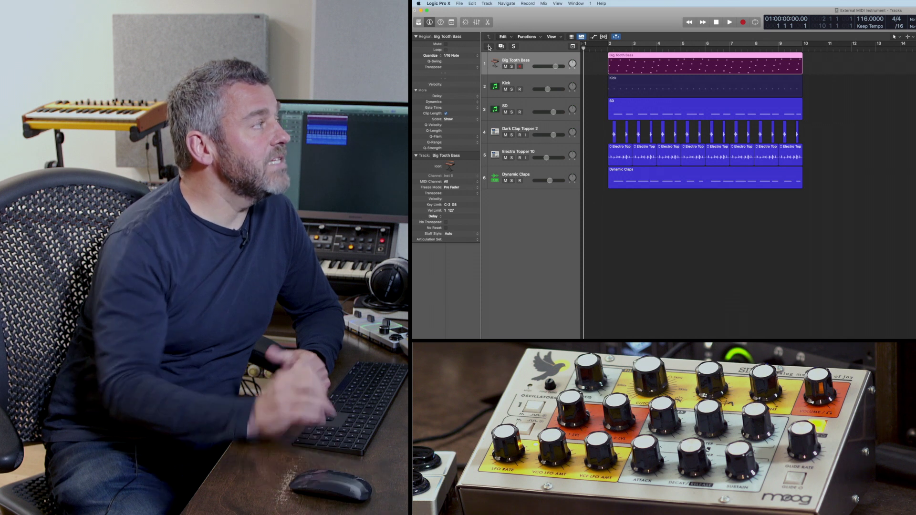
click(489, 46)
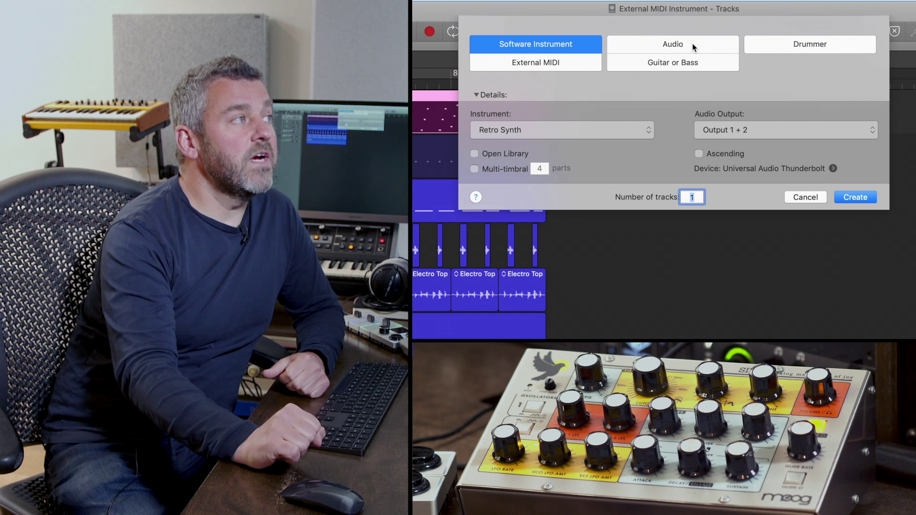
click(560, 61)
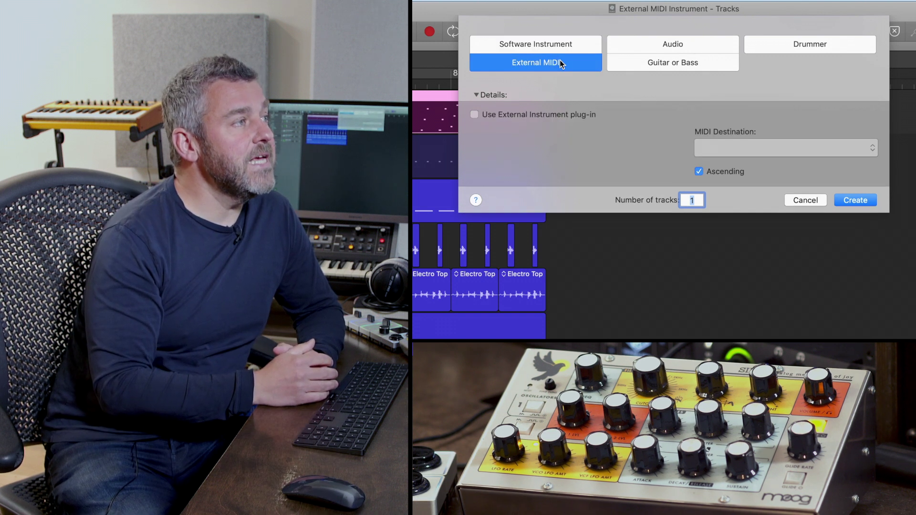
click(474, 115)
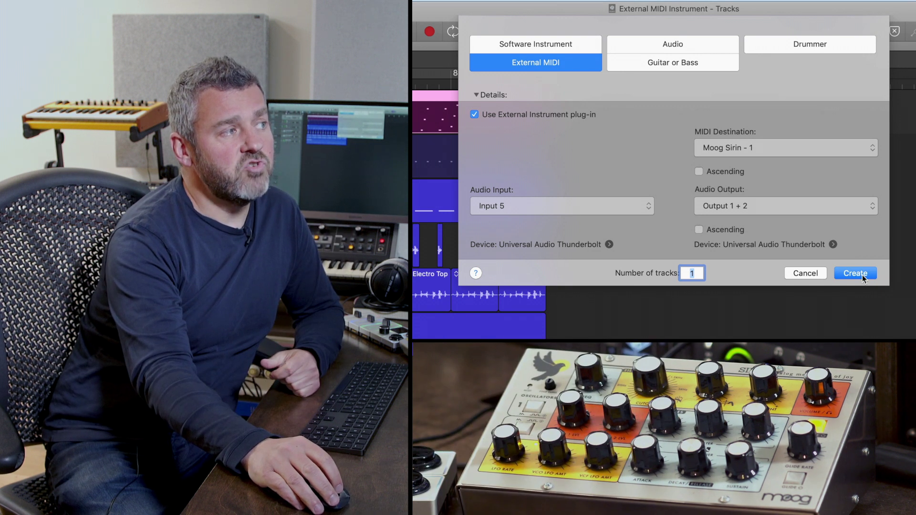
- Create the Inst 1 track, opening its External Instrument plug-in set to Moog Sirin, input 5
click(856, 273)
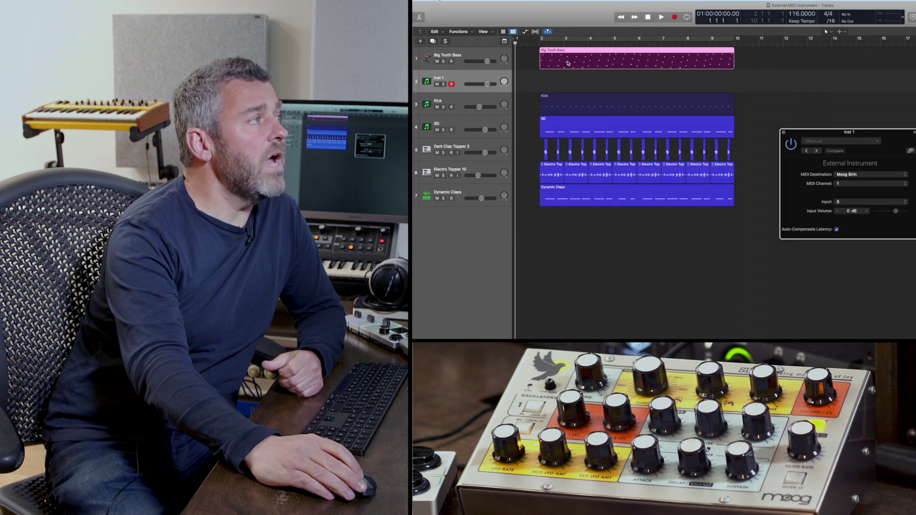
- Move the Big Tooth Bass region onto Inst 1, solo it, and play a bars 2–10 cycle
drag(567, 63, 568, 75)
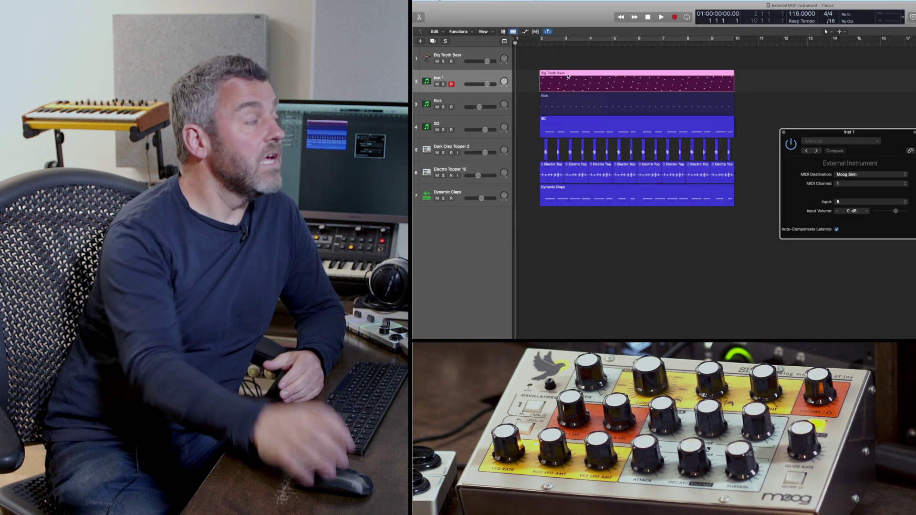
key(s)
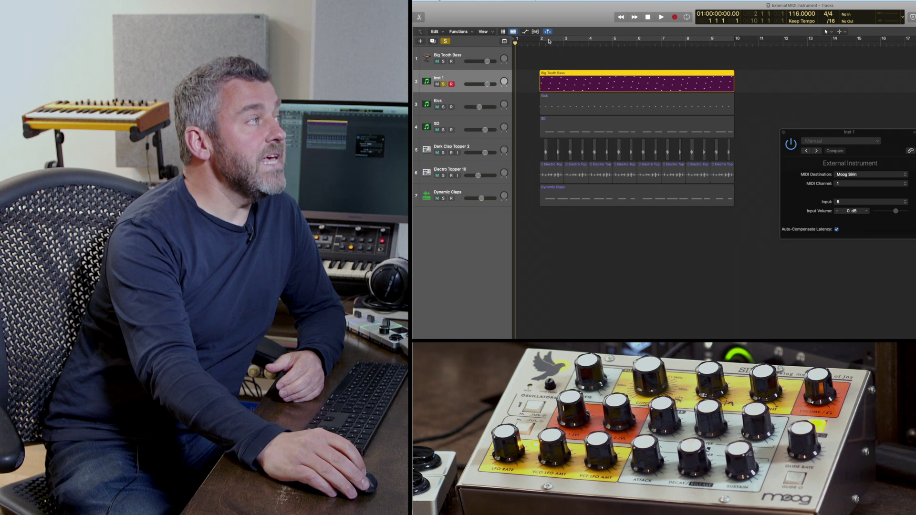
drag(550, 41, 734, 41)
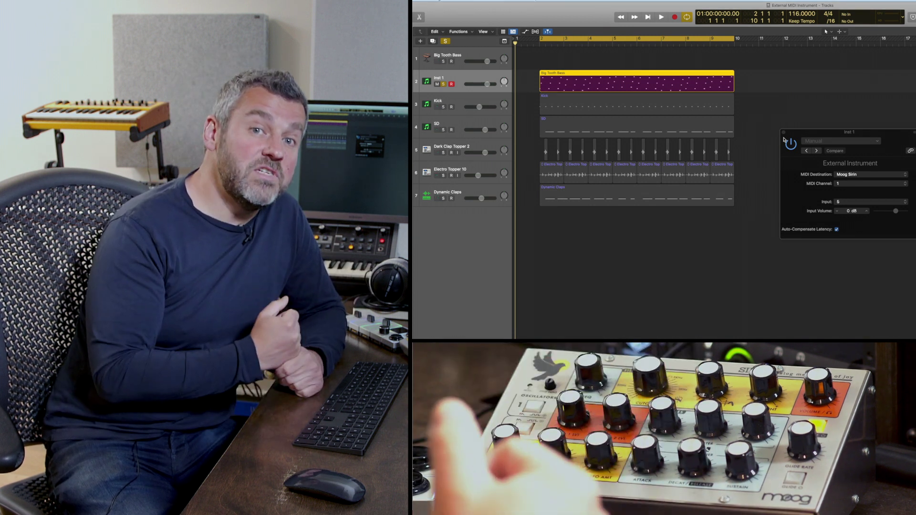
key(space)
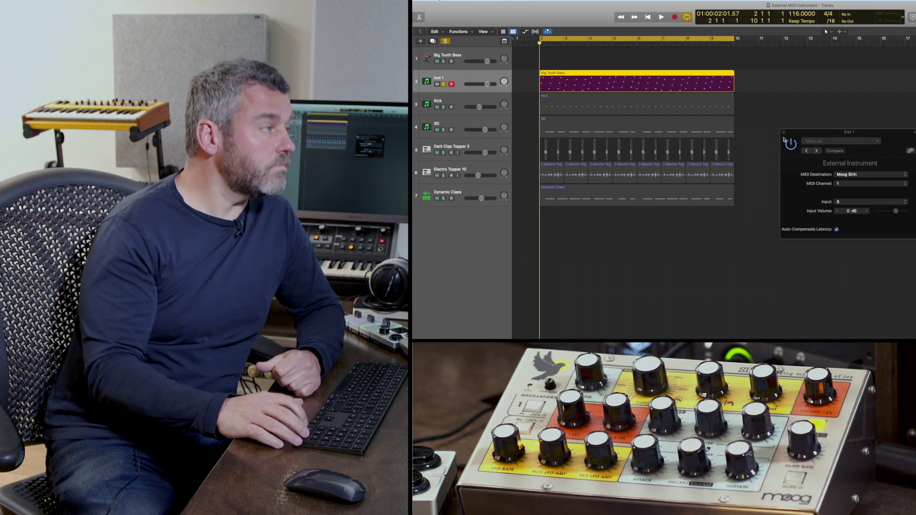
key(space)
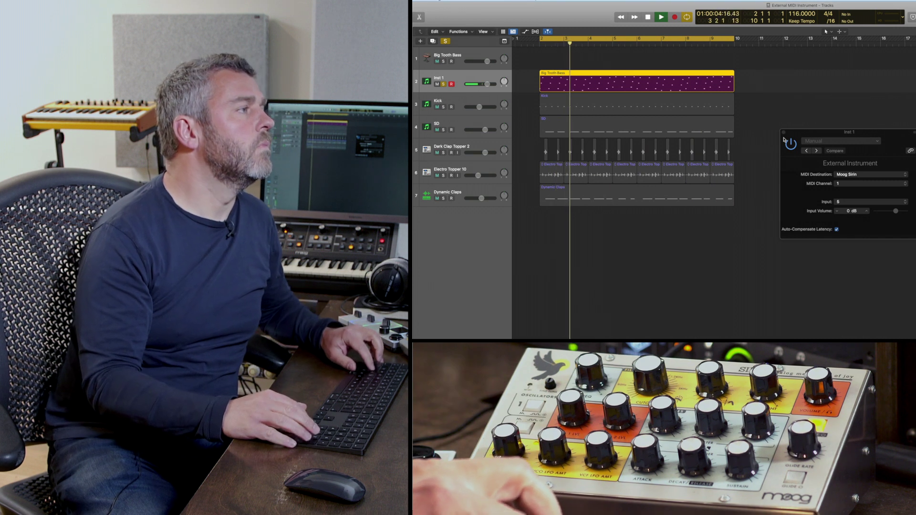
key(space)
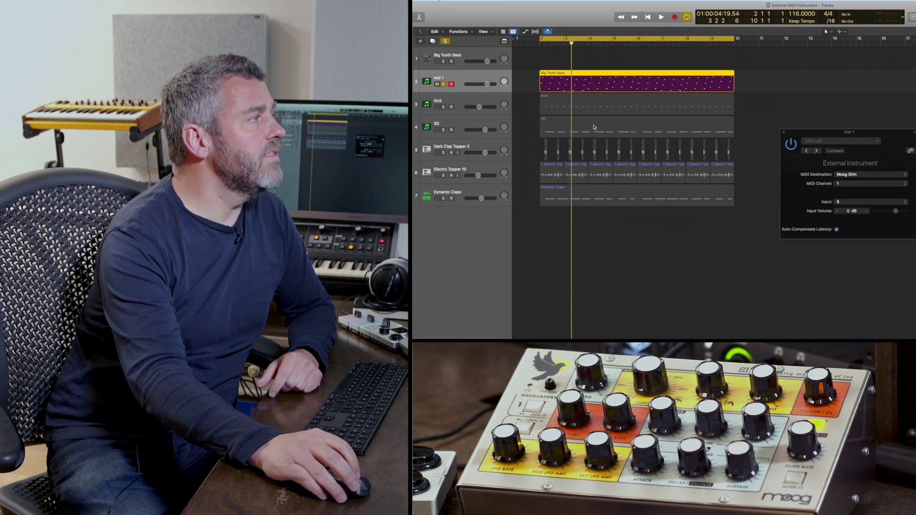
- Unsolo Inst 1 and play the Sirin bass with the full arrangement from the loop start
click(443, 84)
key(Return)
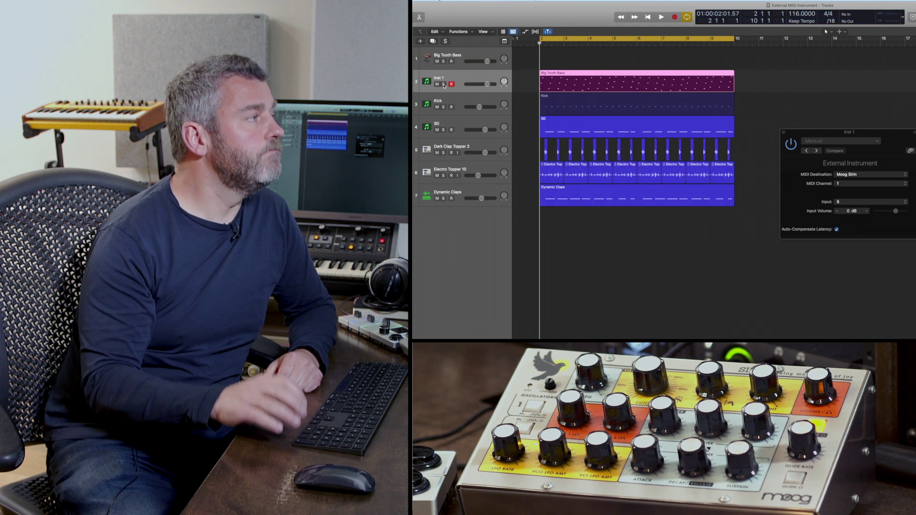
key(space)
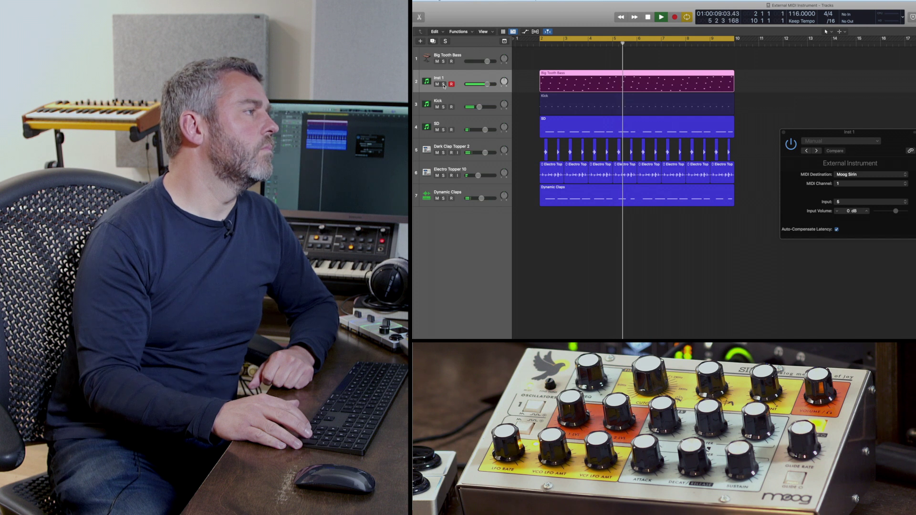
key(space)
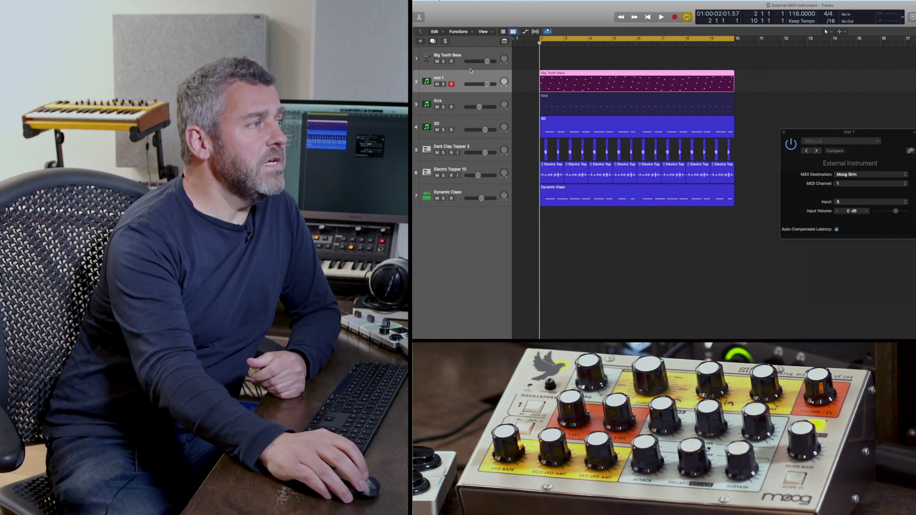
- Close the External Instrument window and create Audio 3, an audio track on Input 5
click(784, 133)
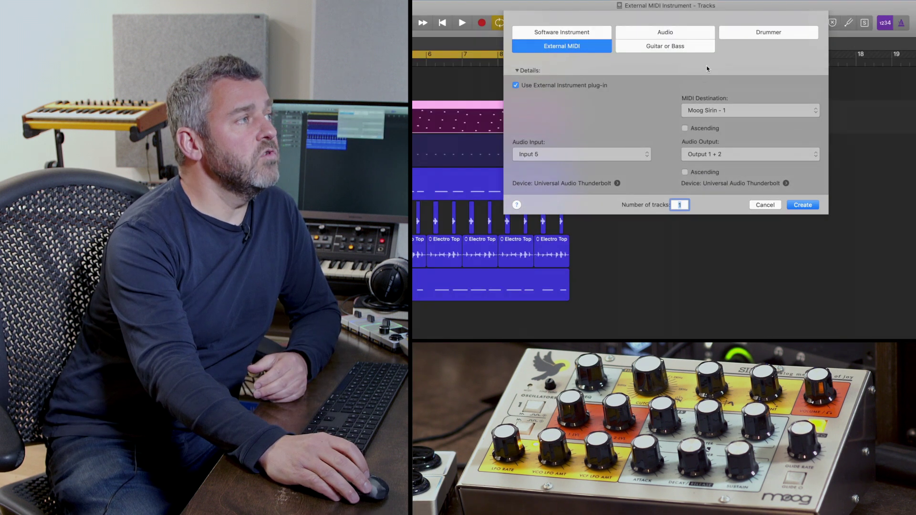
click(671, 31)
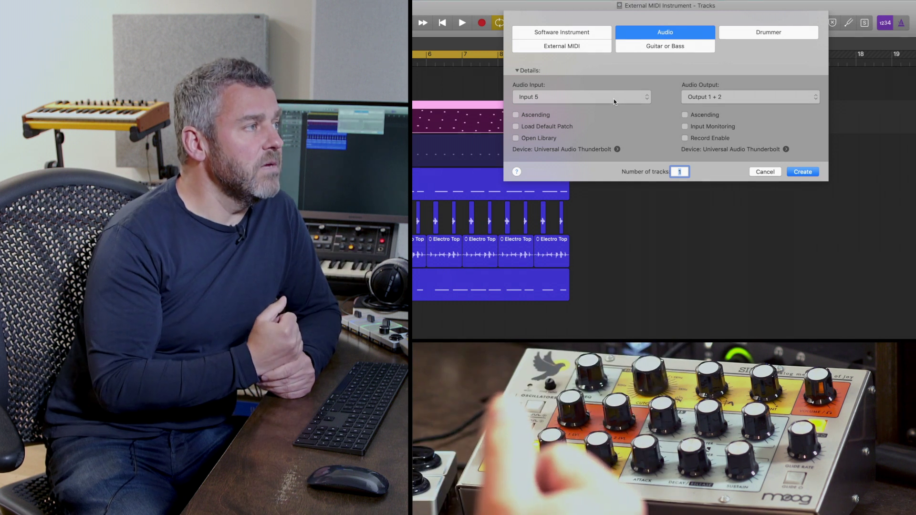
click(807, 171)
scroll(505, 225, right, 1)
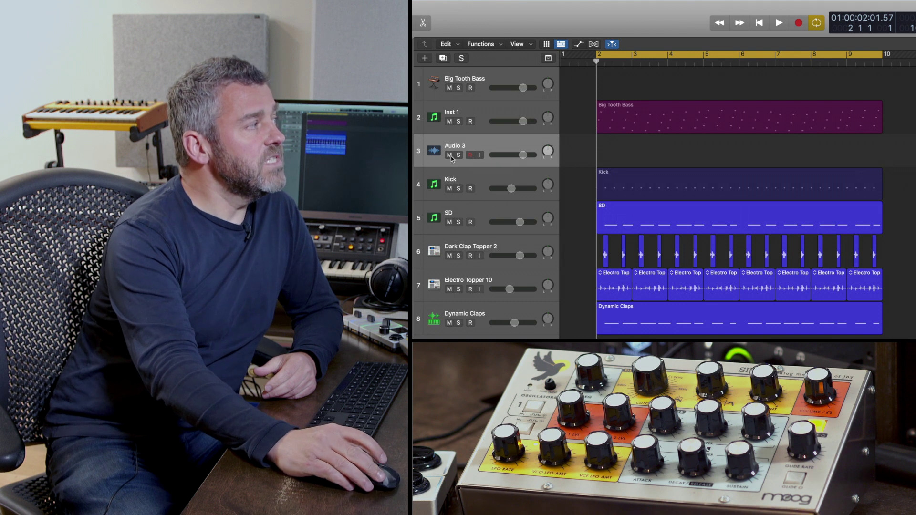
- Adjust Audio 3's mute and arm buttons, turn off the cycle, and record the Sirin bass take
click(449, 155)
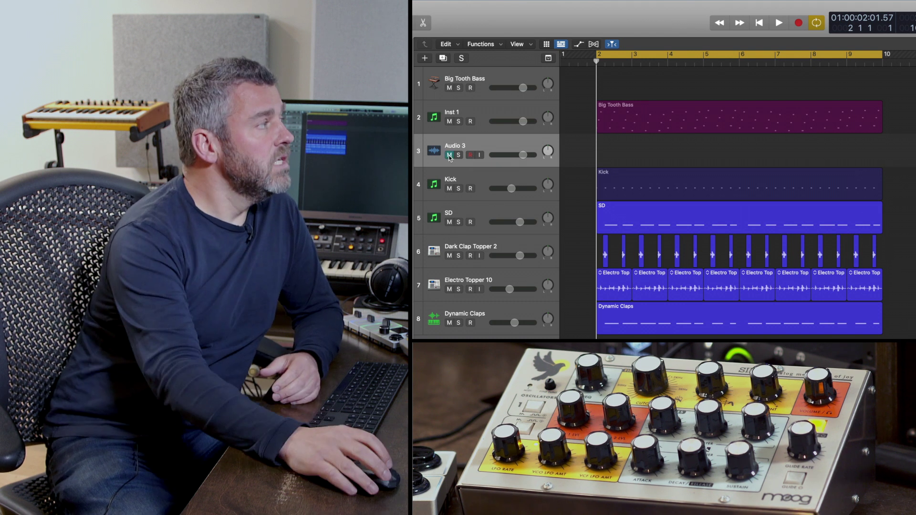
click(471, 155)
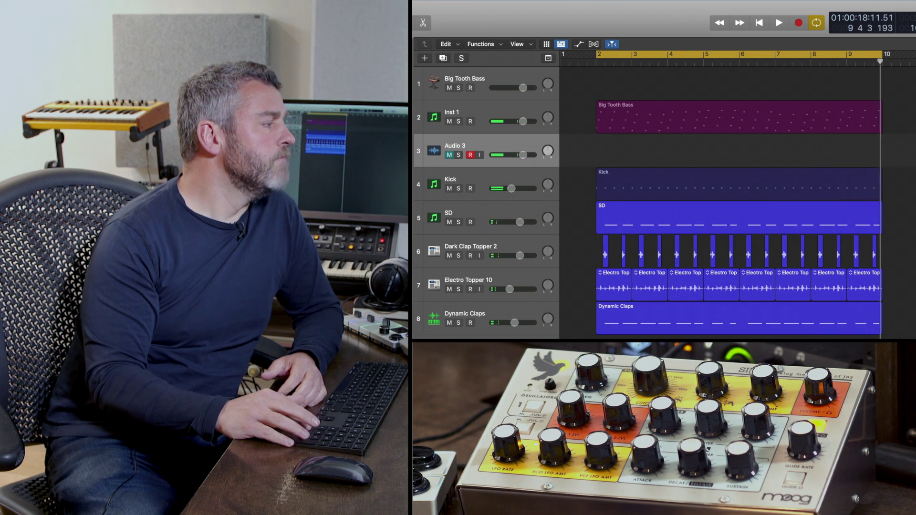
key(space)
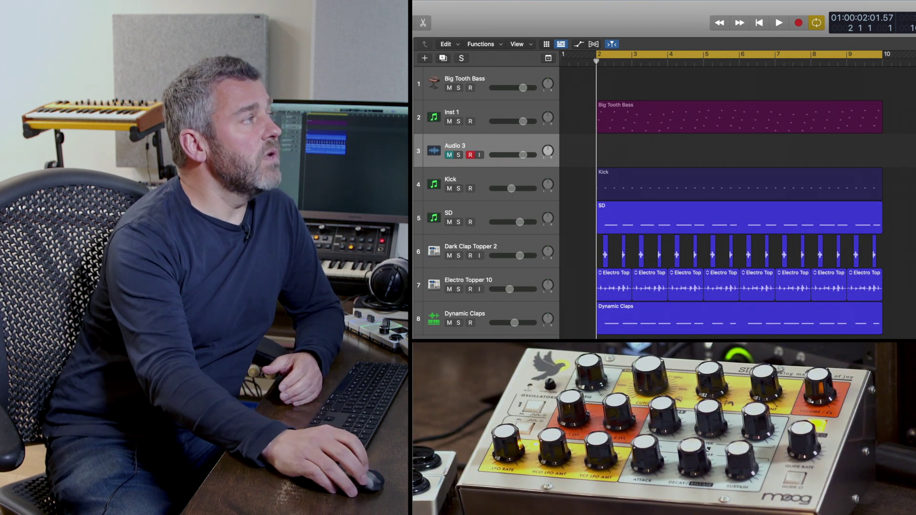
click(734, 54)
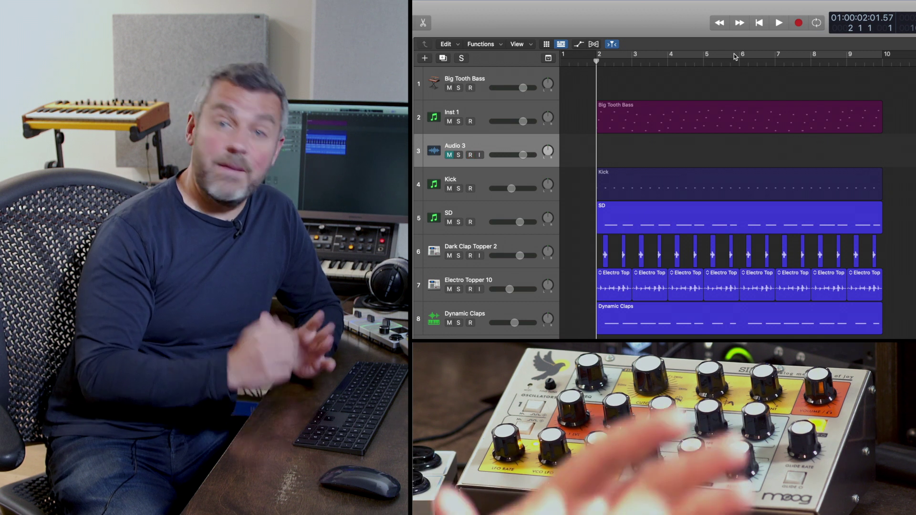
key(r)
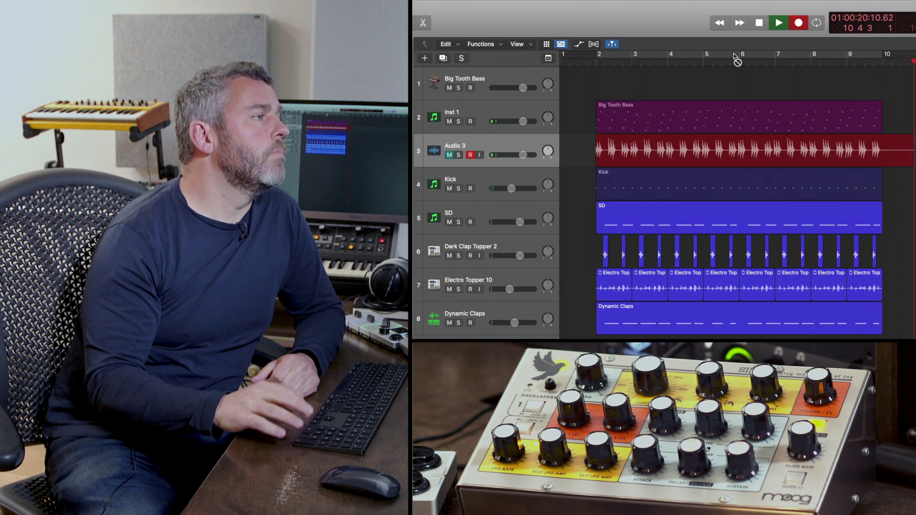
key(space)
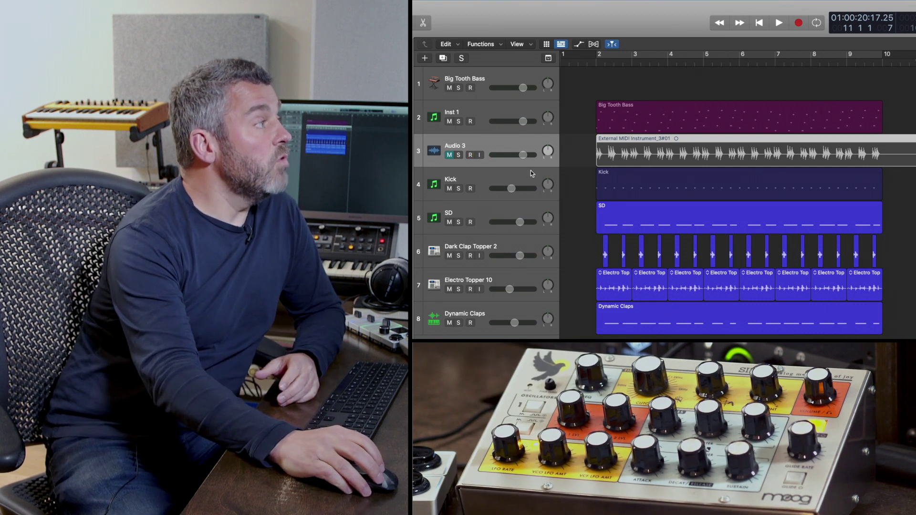
- Unmute Audio 3, mute Inst 1, and play the recorded bass from just before bar 2
click(450, 154)
click(450, 121)
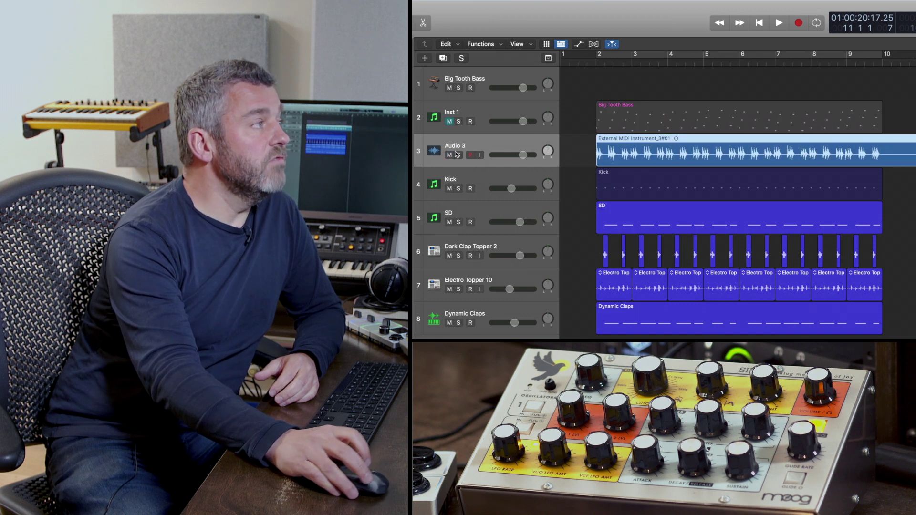
click(586, 62)
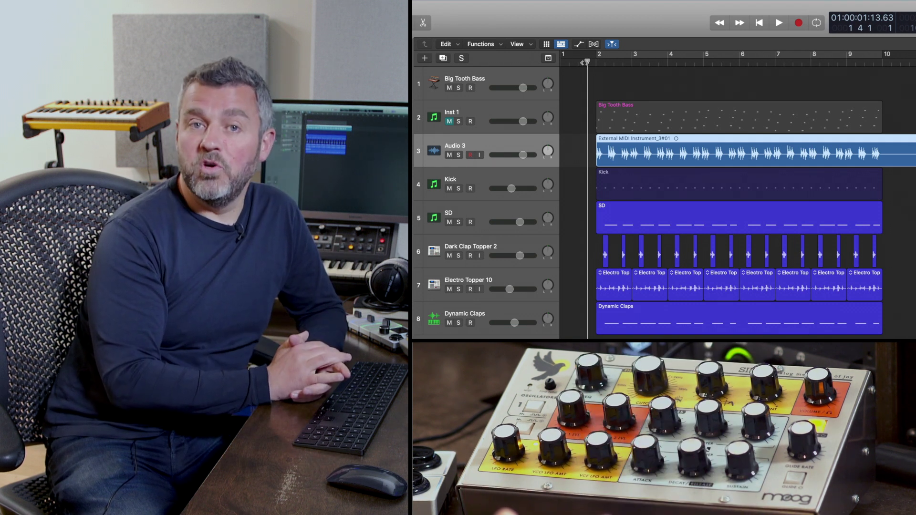
key(space)
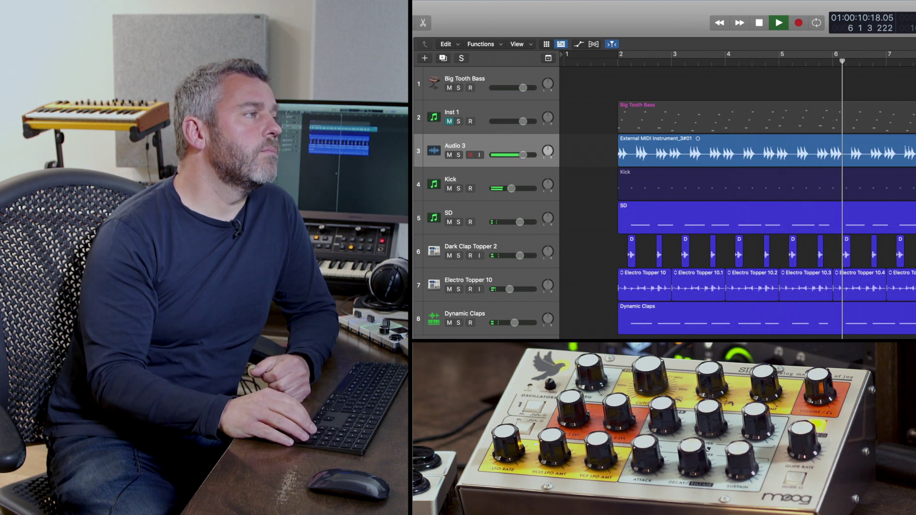
- Stop the Sirin bass playback and return the playhead to bar 1
key(space)
key(Return)
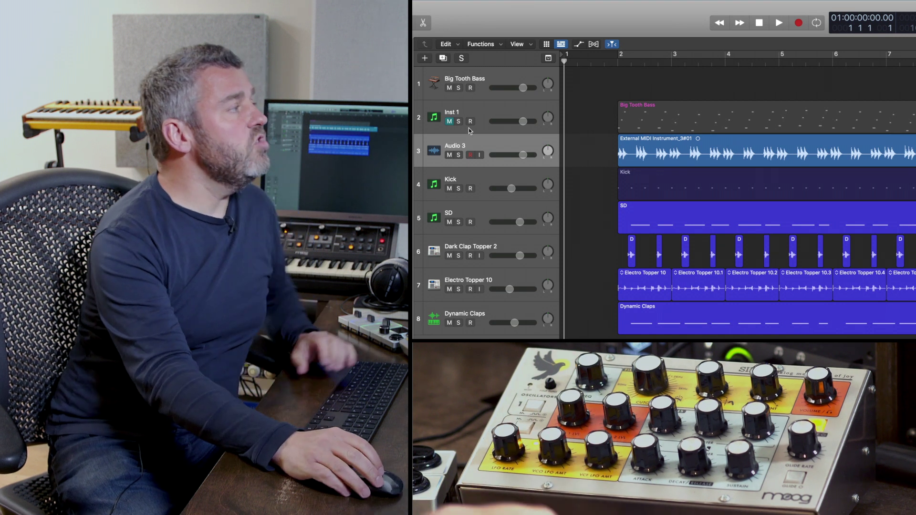
- Zoom in with taller track rows and extend the bass region's start earlier
key(ctrl+Right)
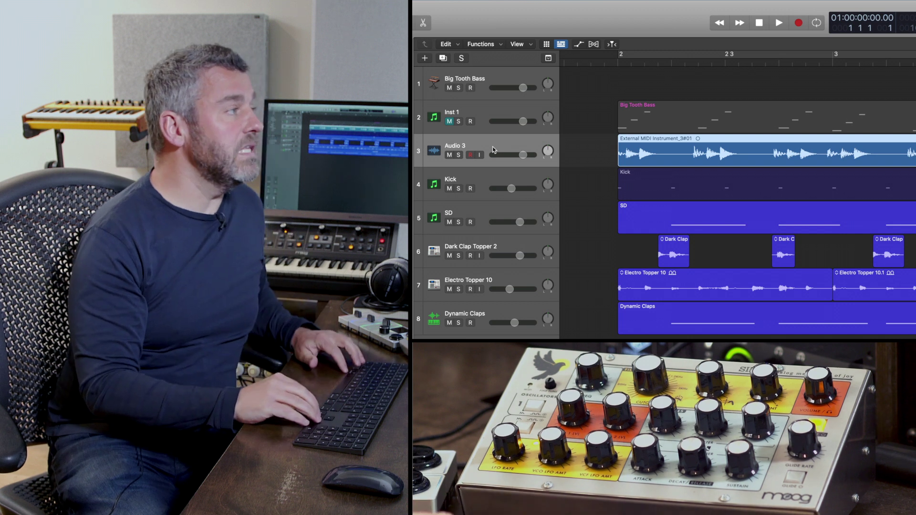
key(ctrl+Down)
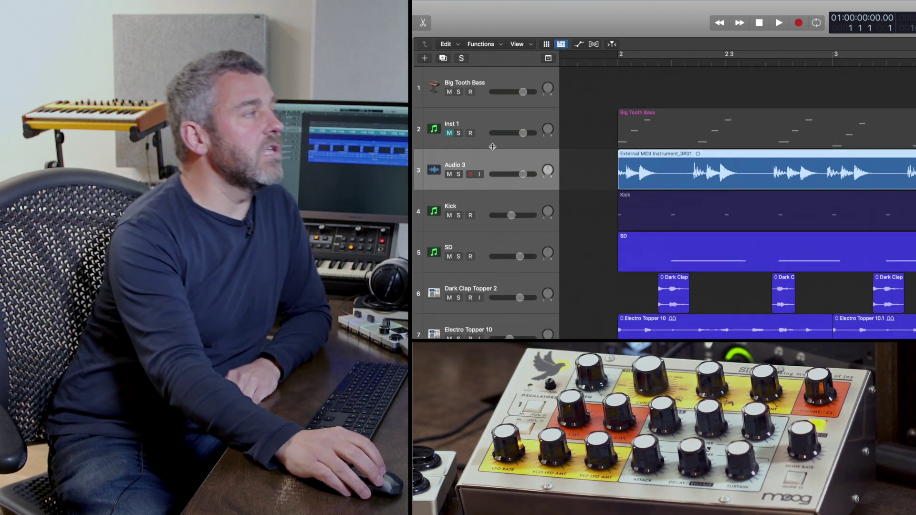
drag(619, 185, 606, 186)
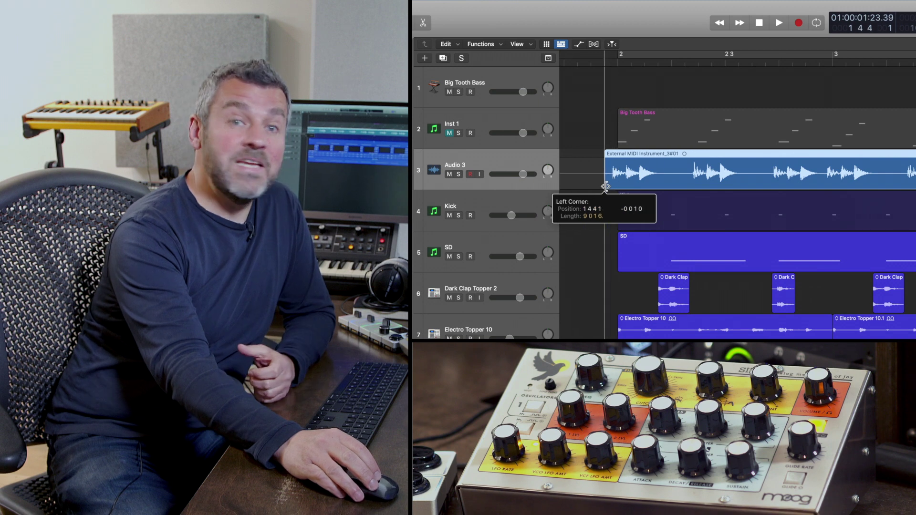
drag(606, 186, 605, 187)
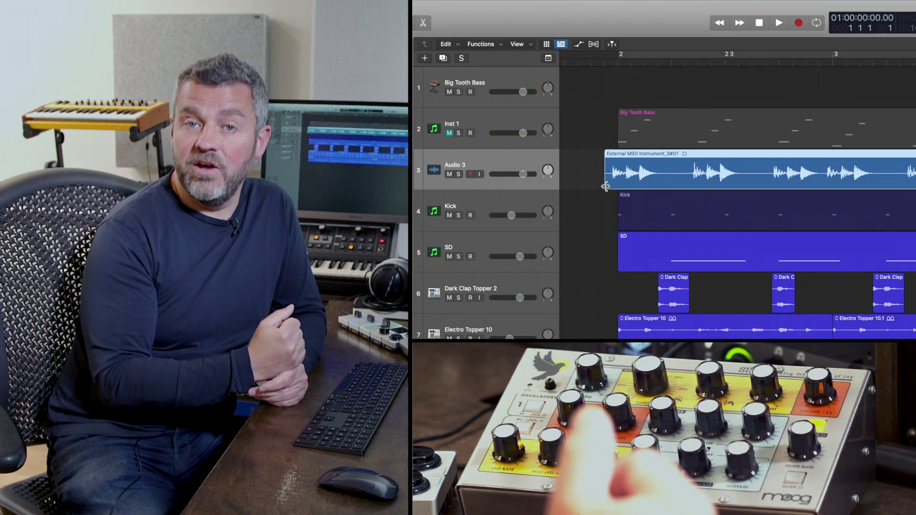
- Zoom in closer and trim the bass region's start to just before its first note
key(super+Right)
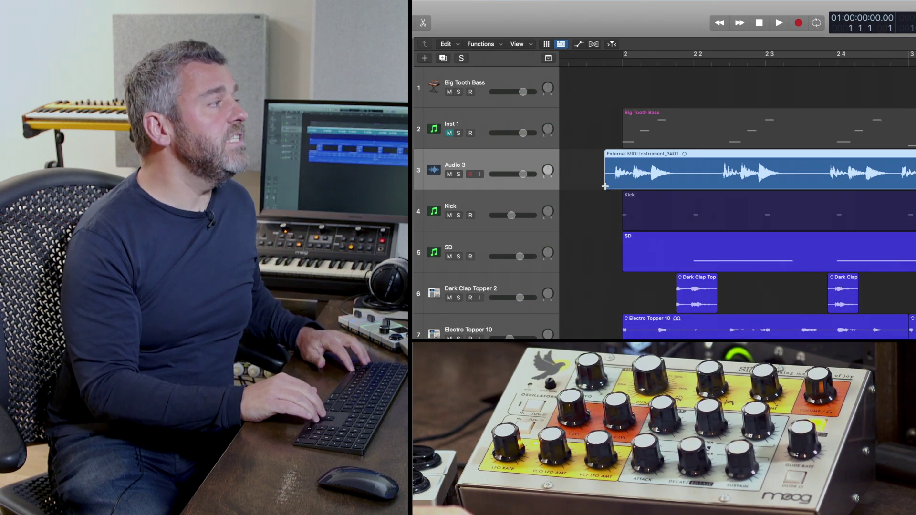
key(super+Right)
key(super+Right)
key(super+Right)
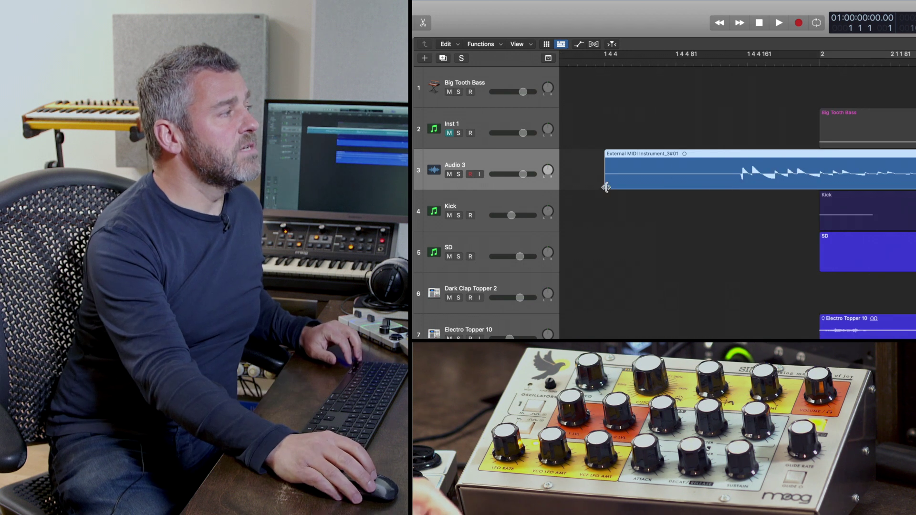
drag(606, 187, 742, 215)
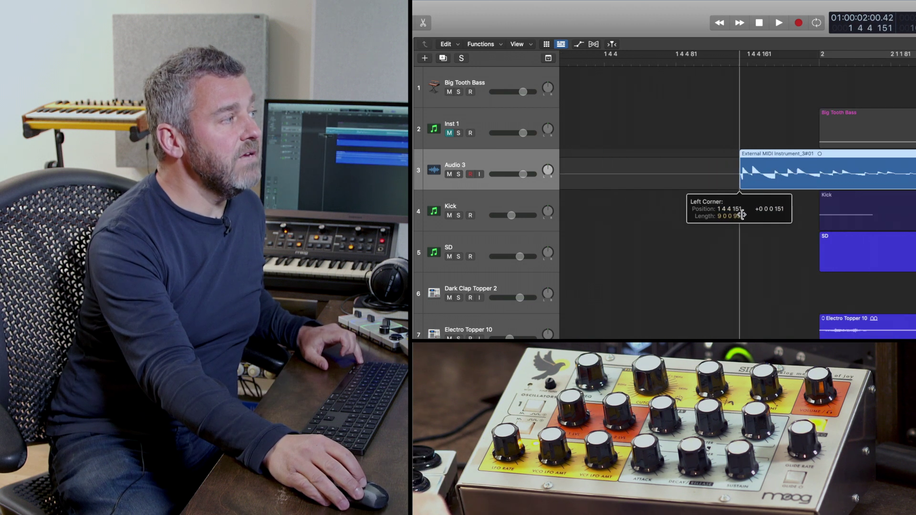
drag(742, 214, 742, 214)
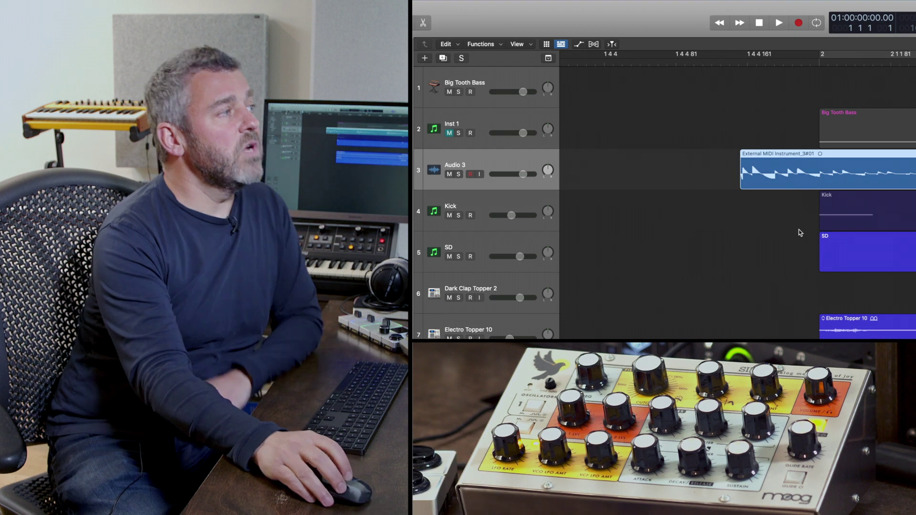
- Place the playhead at bar 2 and move the bass region there with the semicolon key
click(817, 61)
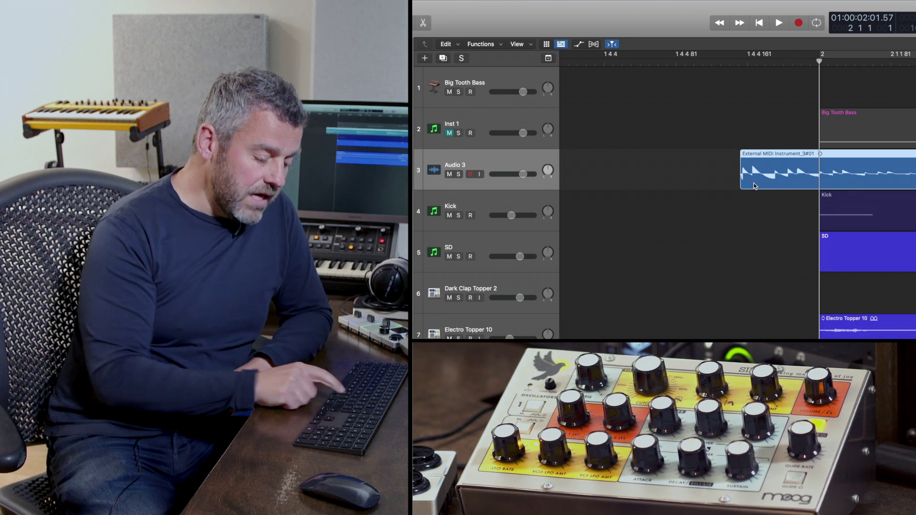
key(semicolon)
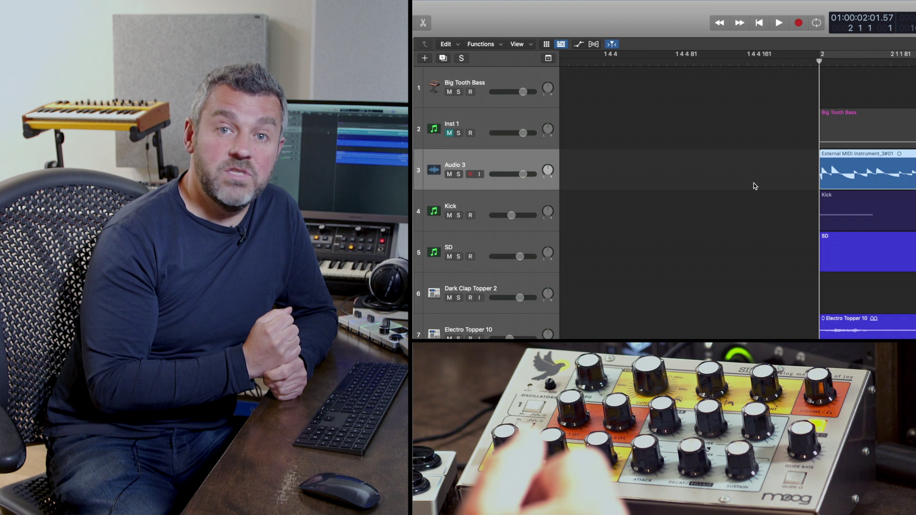
- Set the Sirin bass region's Fade In to 2 in the Inspector's Region parameters
key(i)
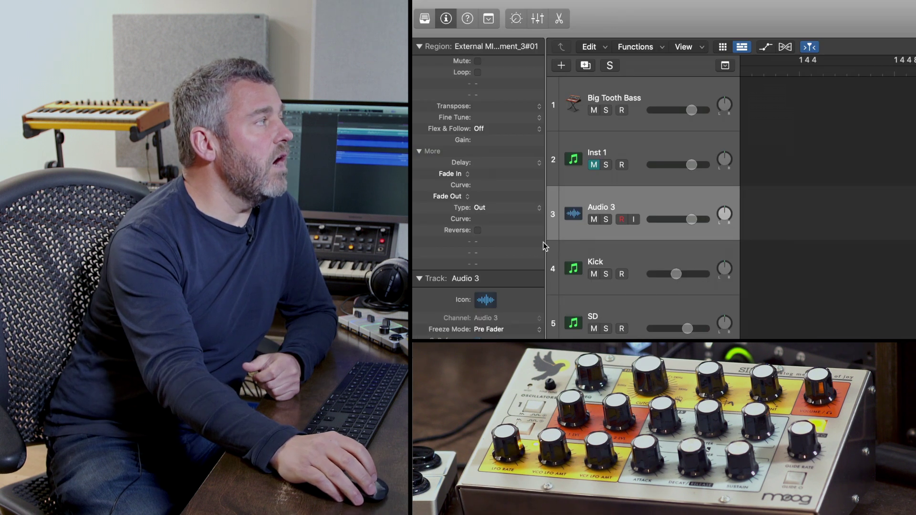
double_click(497, 173)
text(2)
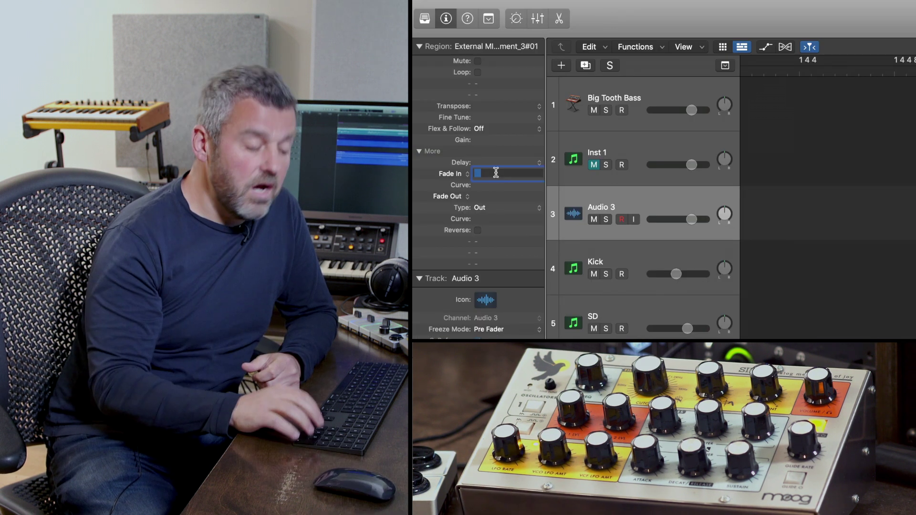
key(Return)
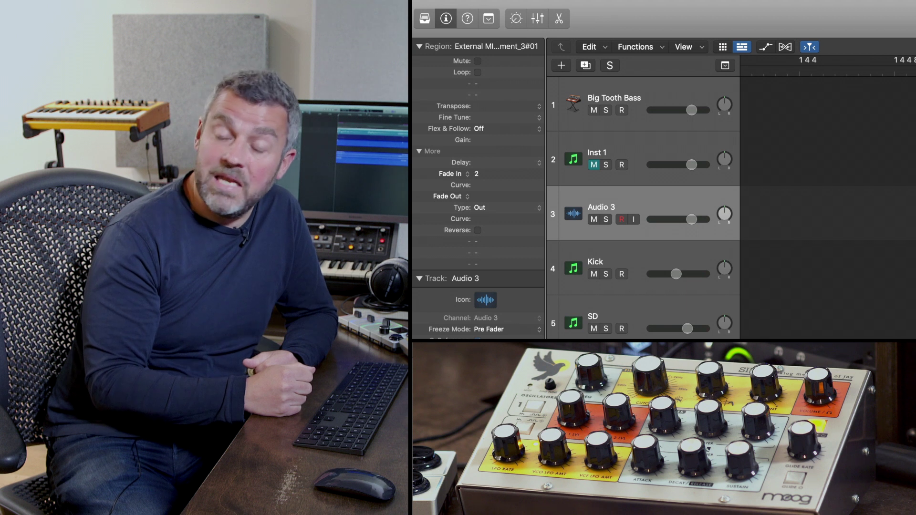